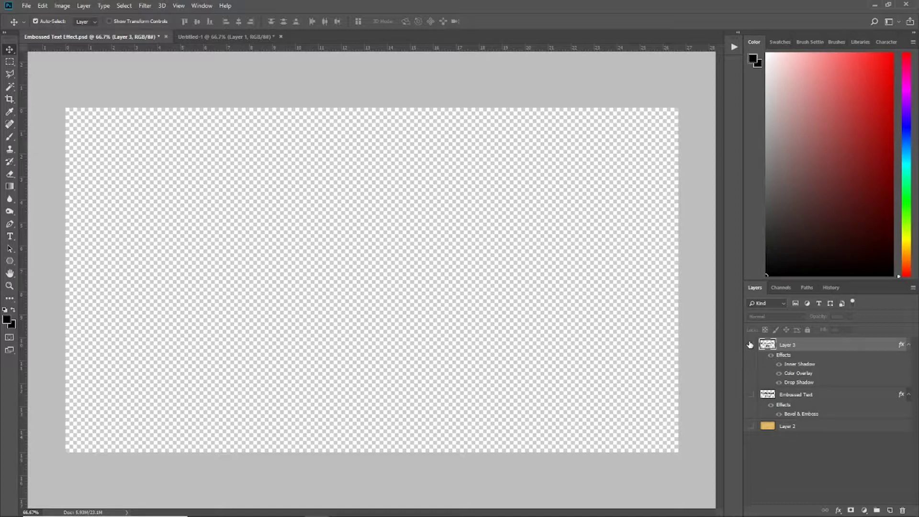
- Turn on the layer visibility in the Embossed Text Effect.psd reference file to show its finished layers
{"action": "left_click_drag", "start_coordinate": [750, 344], "coordinate": [749, 434]}
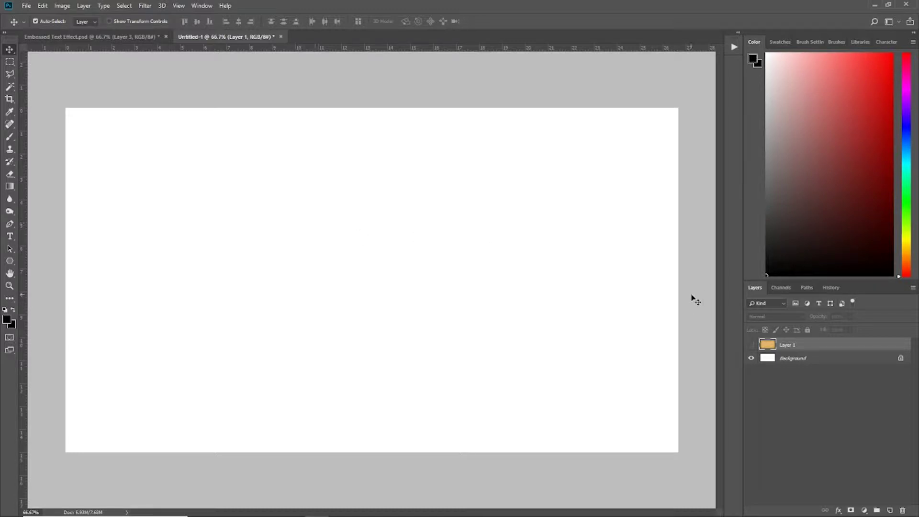
- Make Layer 1 visible so the aged paper texture fills the canvas
{"action": "left_click", "coordinate": [750, 345]}
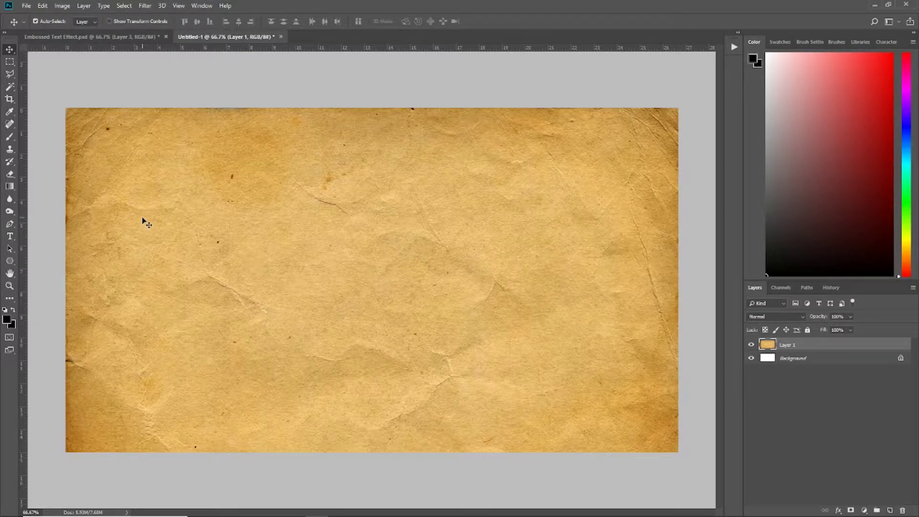
- Type 'Embossed Text' on the paper with the Horizontal Type tool
{"action": "left_click", "coordinate": [10, 235]}
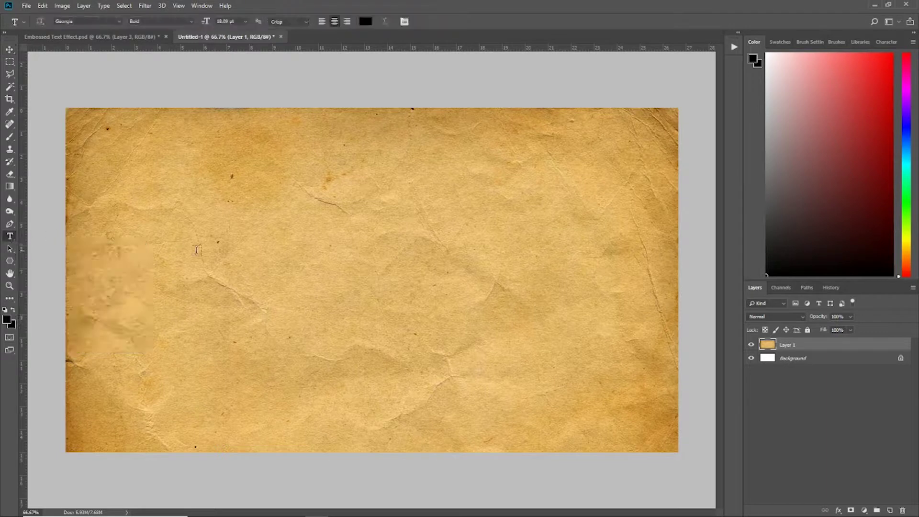
{"action": "left_click", "coordinate": [221, 241]}
{"action": "type", "text": "Embo"}
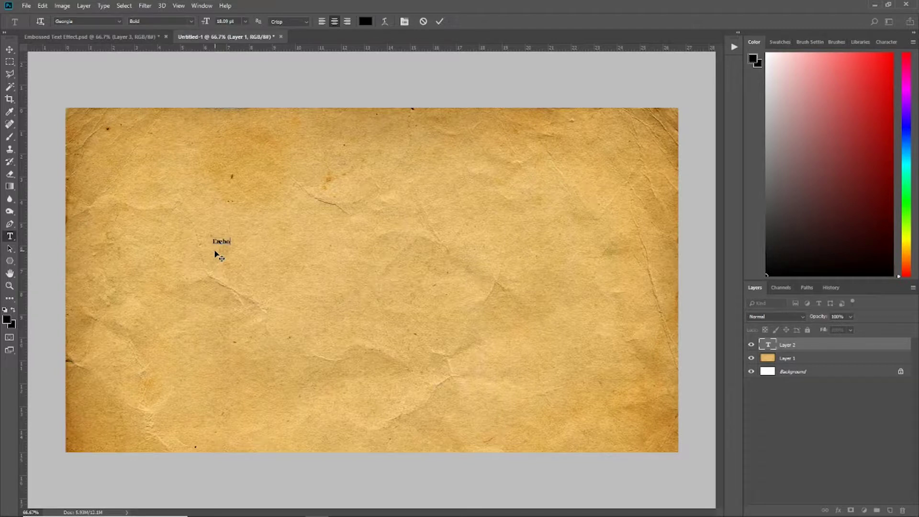
{"action": "type", "text": "ssed Text"}
{"action": "left_click", "coordinate": [9, 49]}
- Scale the text up to fill most of the paper and recentre it
{"action": "key", "text": "ctrl+t"}
{"action": "left_click_drag", "start_coordinate": [238, 253], "coordinate": [693, 515]}
{"action": "left_click_drag", "start_coordinate": [417, 284], "coordinate": [294, 207]}
{"action": "key", "text": "Return"}
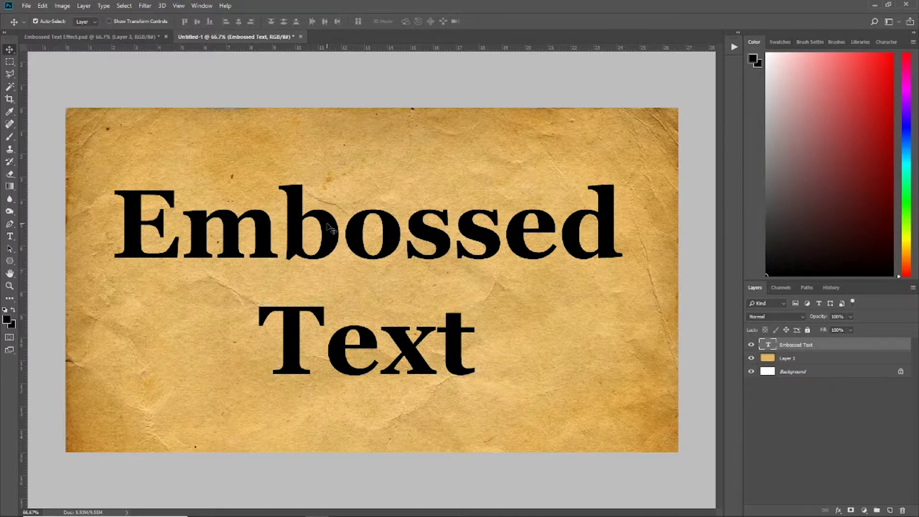
- Rasterize the text, add Layer 2 above it, load the letters as a selection, and hide the text
{"action": "right_click", "coordinate": [871, 345]}
{"action": "left_click", "coordinate": [793, 240]}
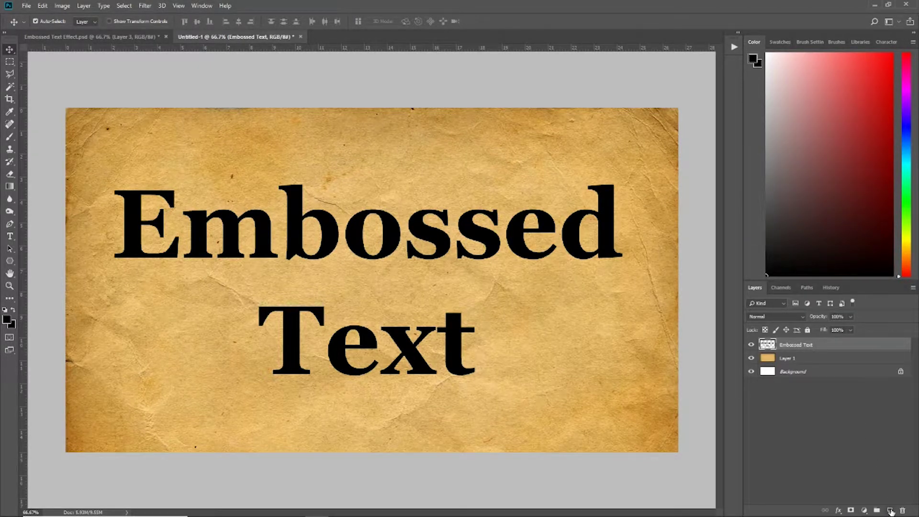
{"action": "left_click", "coordinate": [888, 510]}
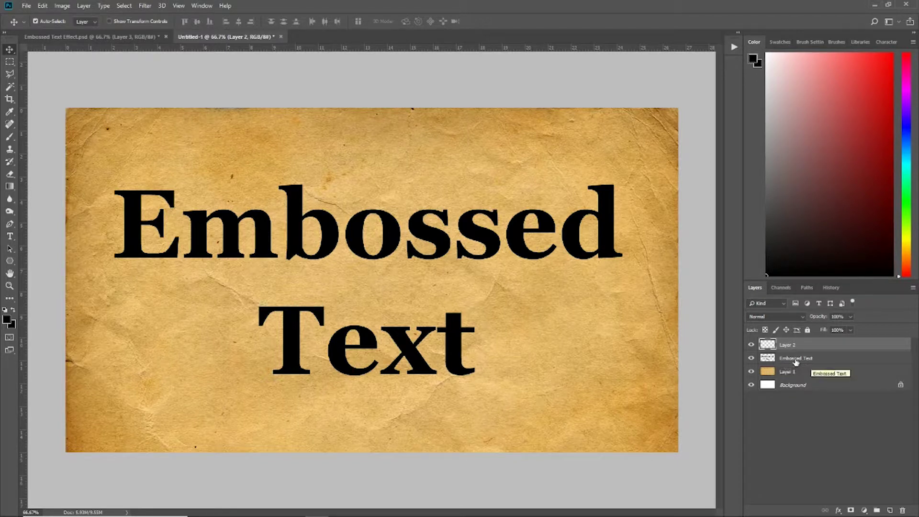
{"action": "left_click", "coordinate": [771, 360], "text": "ctrl"}
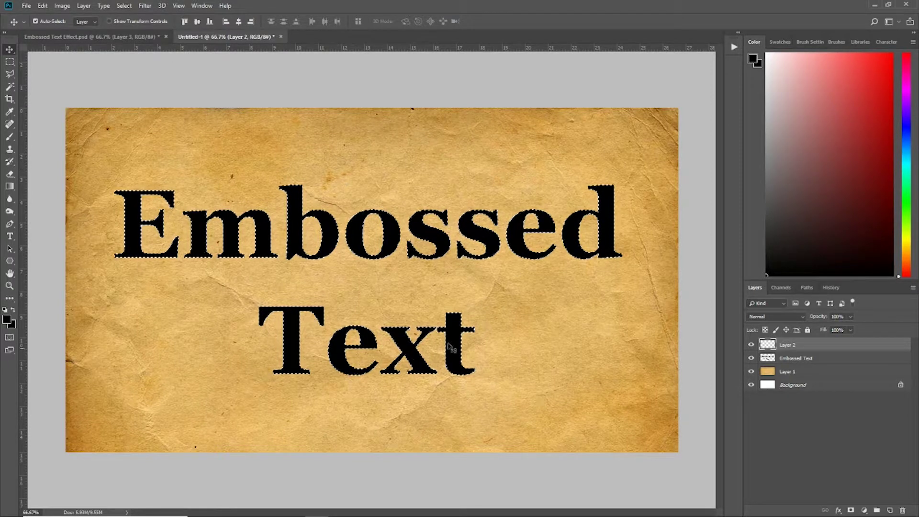
{"action": "left_click", "coordinate": [750, 359]}
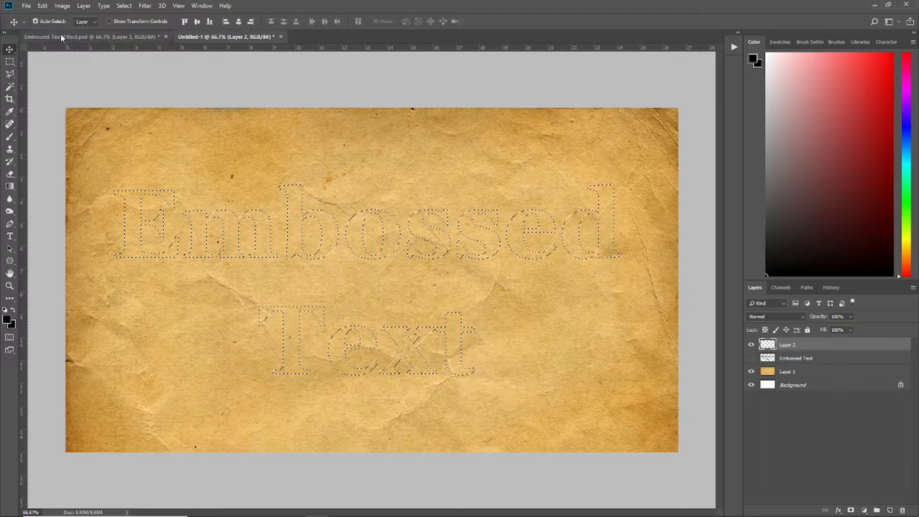
- Stroke the letter selection on Layer 2 with a 20 px black outside outline, then deselect
{"action": "left_click", "coordinate": [42, 6]}
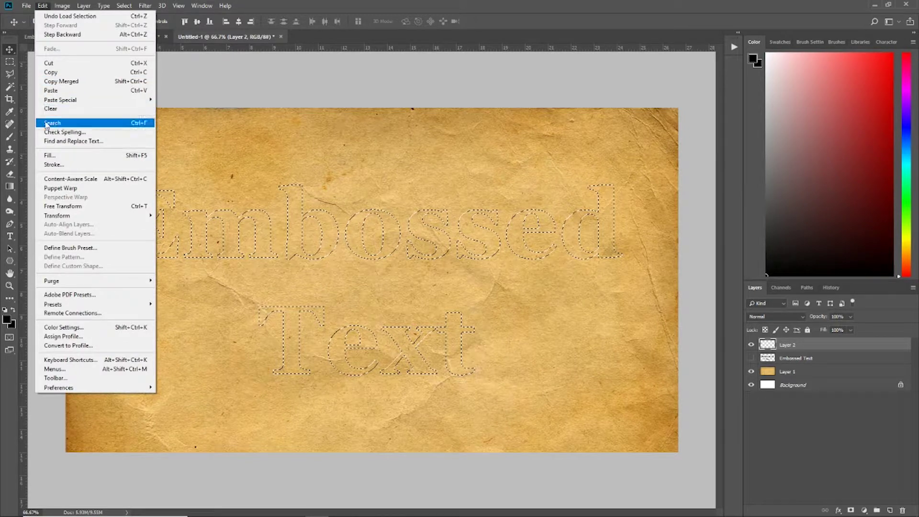
{"action": "left_click", "coordinate": [58, 161]}
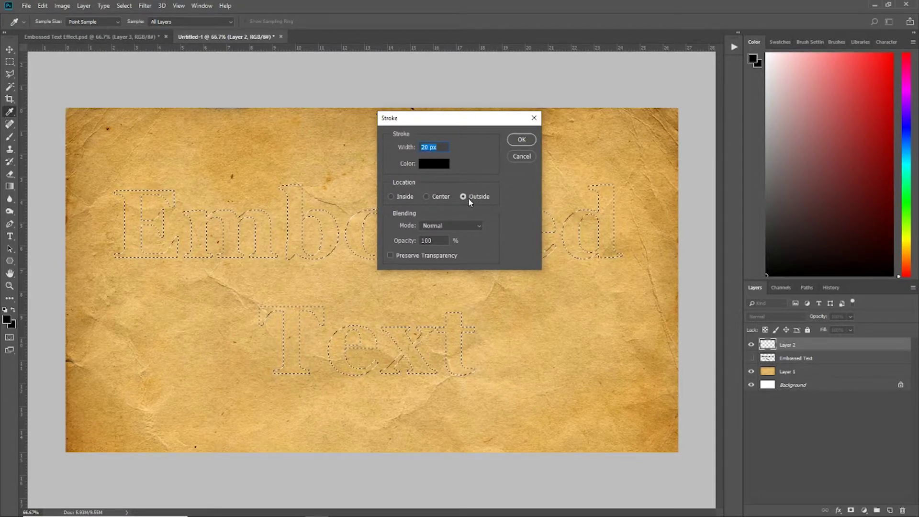
{"action": "left_click", "coordinate": [525, 140]}
{"action": "key", "text": "v"}
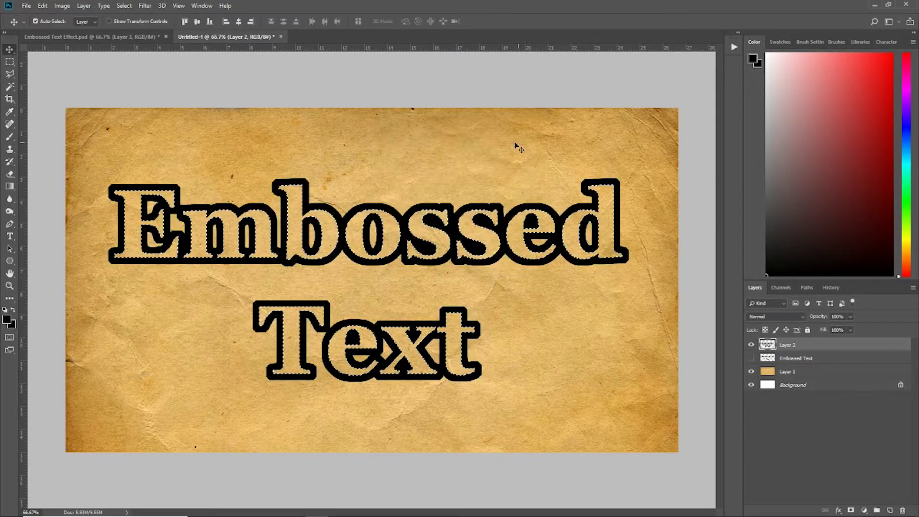
{"action": "key", "text": "ctrl+d"}
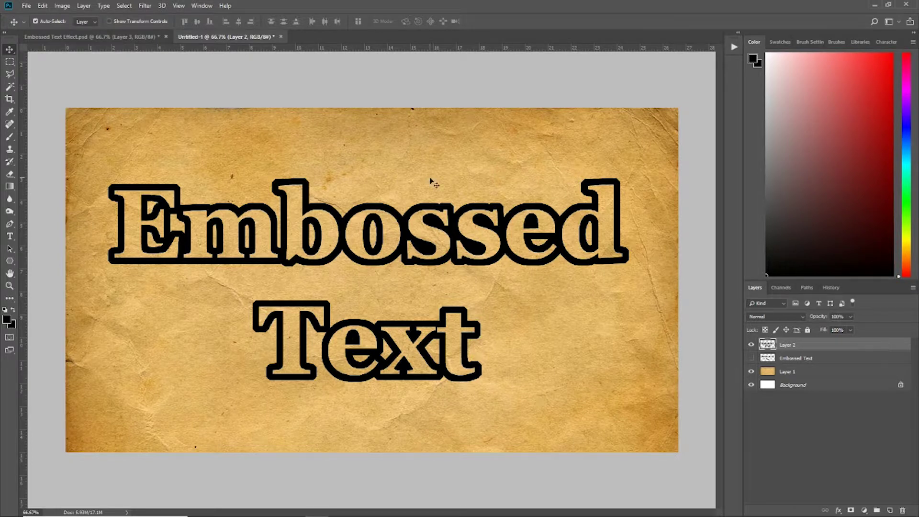
- Set Layer 2's fill opacity to 0% and add a Hard Light inner shadow
{"action": "double_click", "coordinate": [863, 349]}
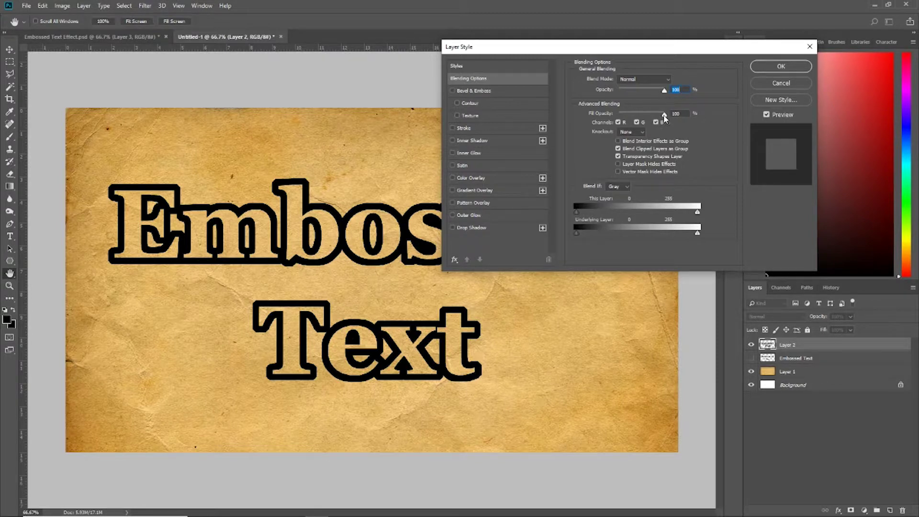
{"action": "left_click_drag", "start_coordinate": [665, 116], "coordinate": [604, 117]}
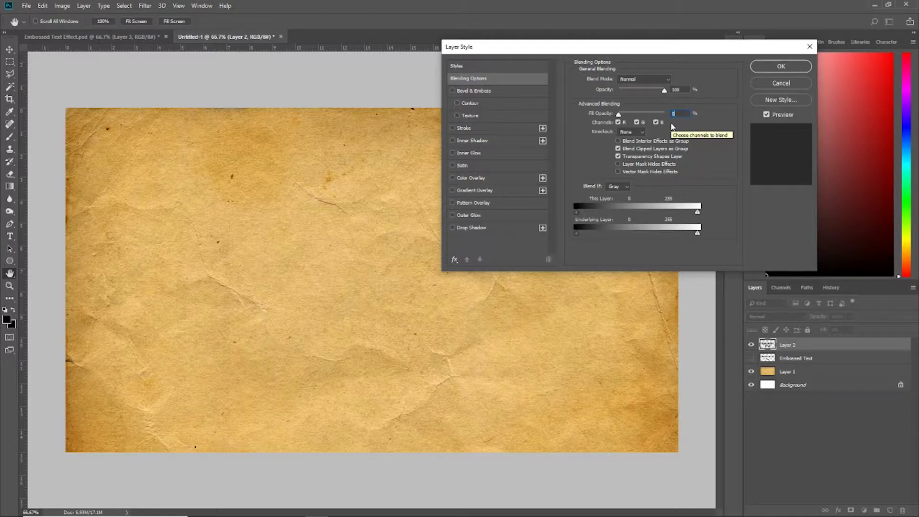
{"action": "left_click", "coordinate": [518, 140]}
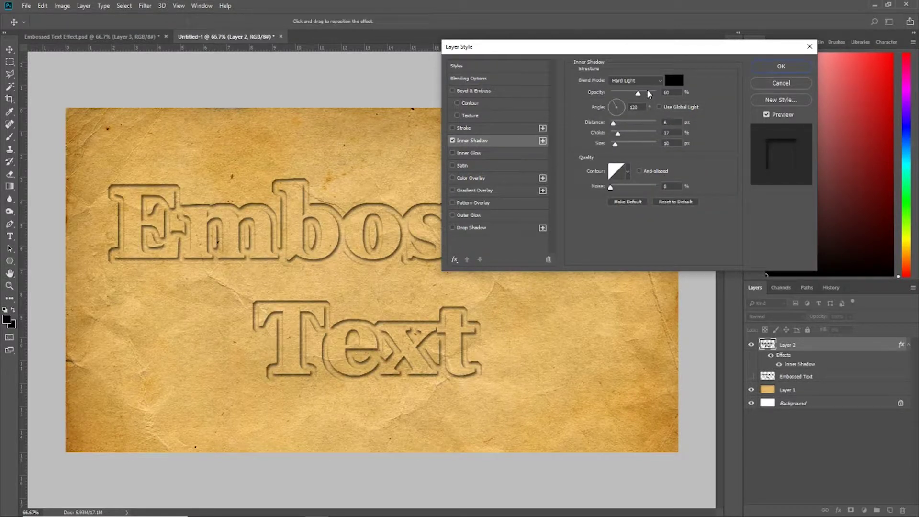
{"action": "left_click", "coordinate": [660, 81]}
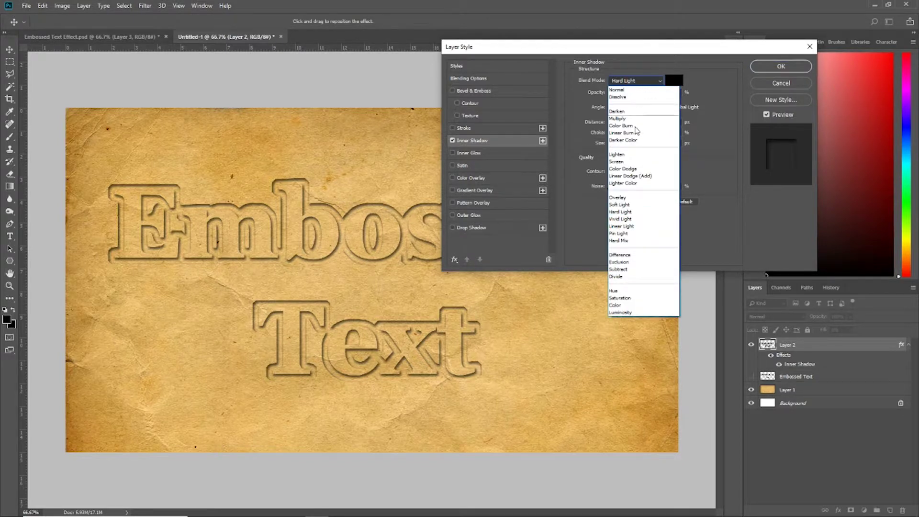
{"action": "left_click", "coordinate": [664, 80]}
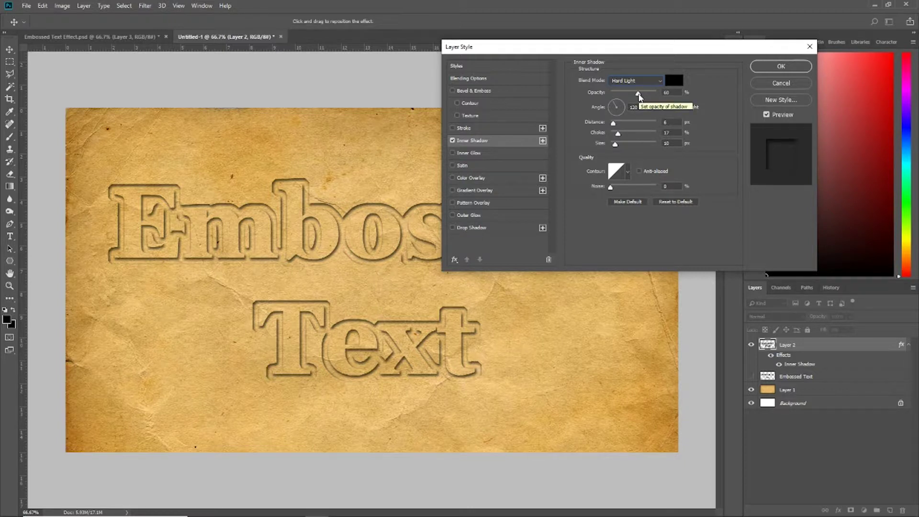
- Set the inner shadow to 60% opacity and 6 px distance
{"action": "left_click_drag", "start_coordinate": [638, 96], "coordinate": [626, 96]}
{"action": "type", "text": "60"}
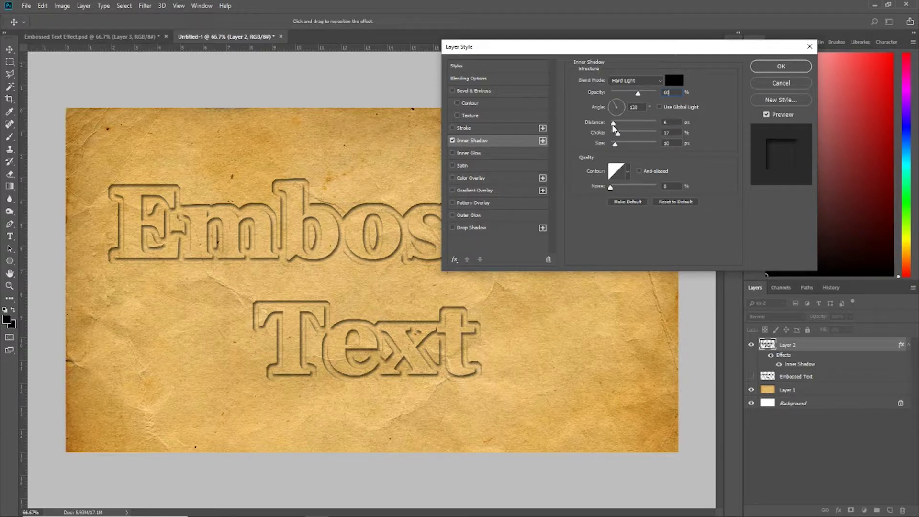
{"action": "left_click_drag", "start_coordinate": [614, 124], "coordinate": [617, 125]}
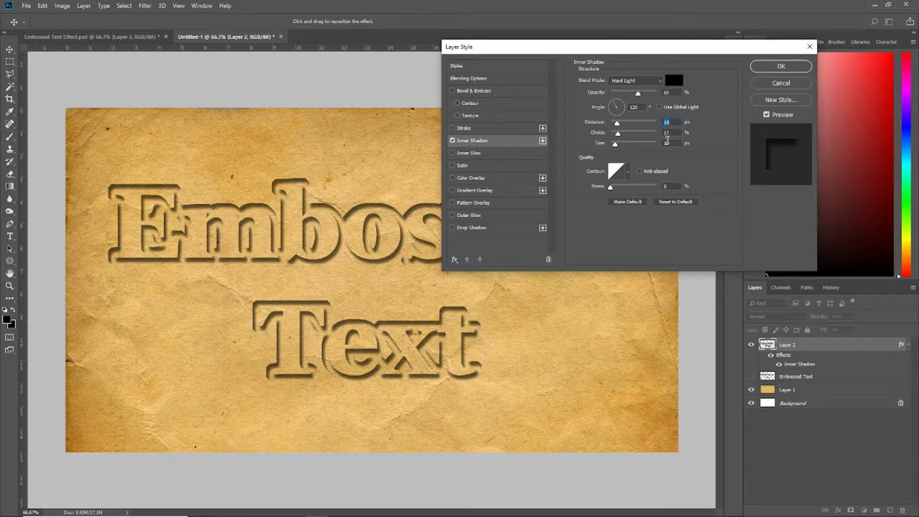
{"action": "type", "text": "6"}
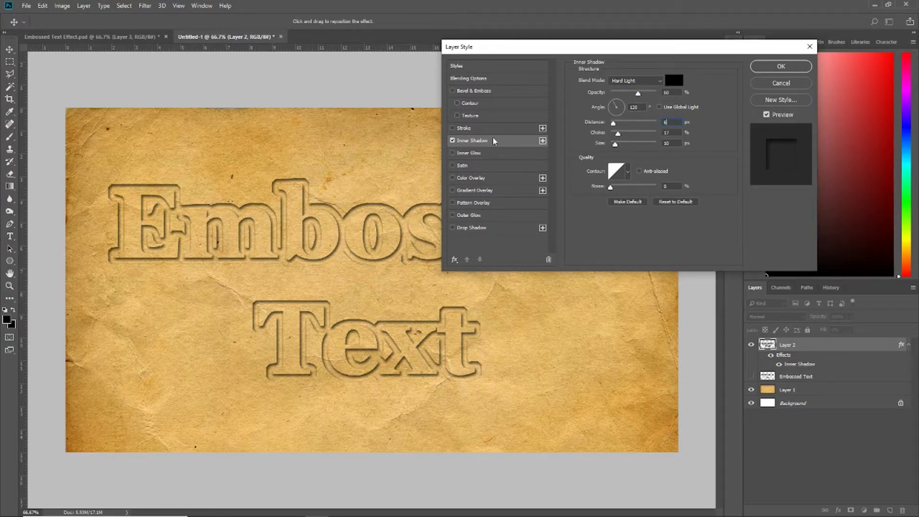
- Add a #999999 grey Color Overlay to Layer 2 in Linear Burn mode at 100% opacity
{"action": "left_click", "coordinate": [520, 177]}
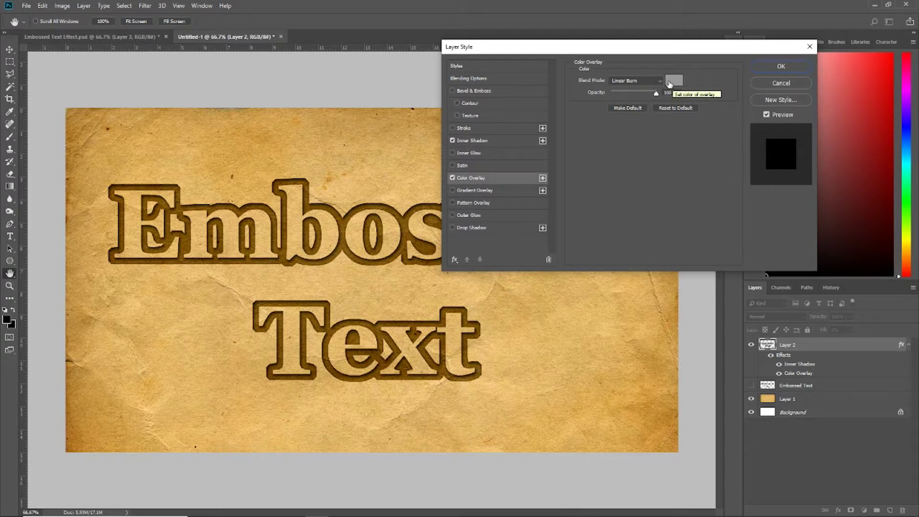
{"action": "left_click", "coordinate": [676, 84]}
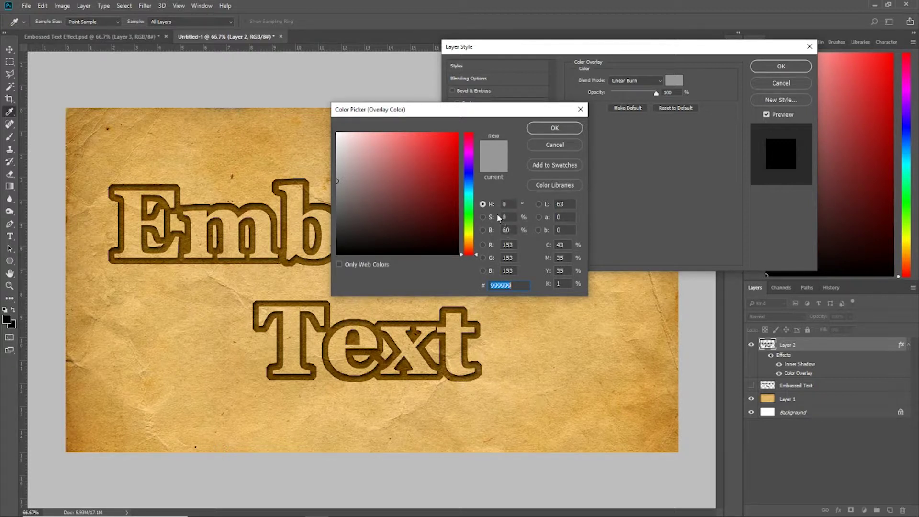
{"action": "left_click", "coordinate": [554, 128]}
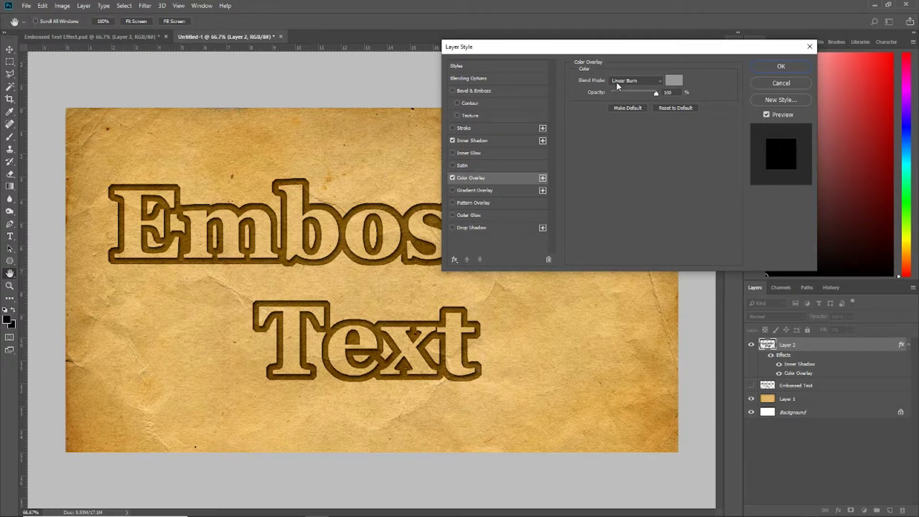
{"action": "left_click", "coordinate": [659, 80]}
{"action": "left_click", "coordinate": [618, 130]}
- Add a Multiply drop shadow to Layer 2, keeping its opacity at 70%
{"action": "left_click", "coordinate": [518, 227]}
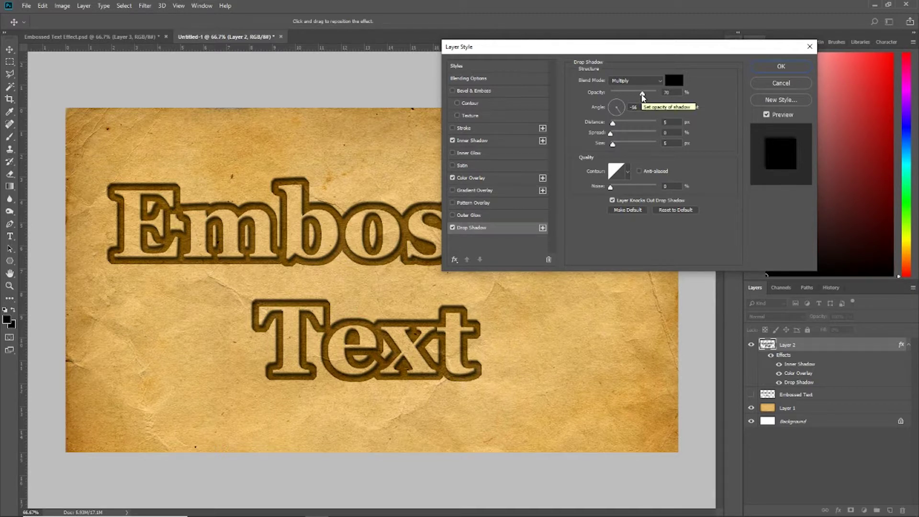
{"action": "left_click_drag", "start_coordinate": [641, 95], "coordinate": [626, 96]}
{"action": "key", "text": "ctrl+z"}
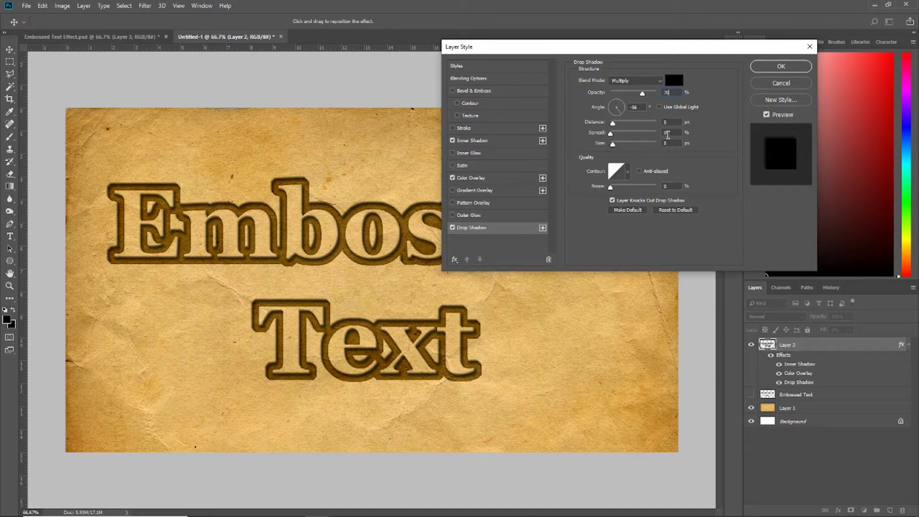
- Apply Layer 2's styles, then show and select the Embossed Text layer
{"action": "left_click", "coordinate": [776, 69]}
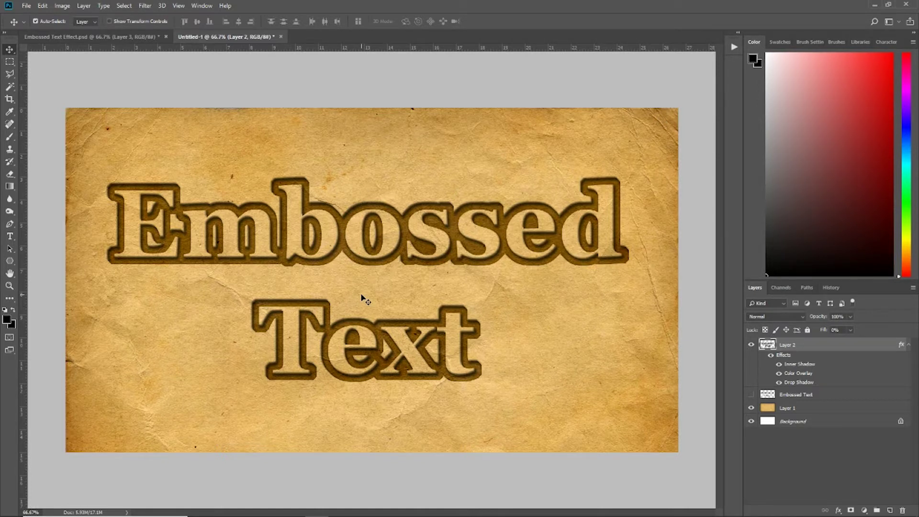
{"action": "left_click", "coordinate": [750, 395]}
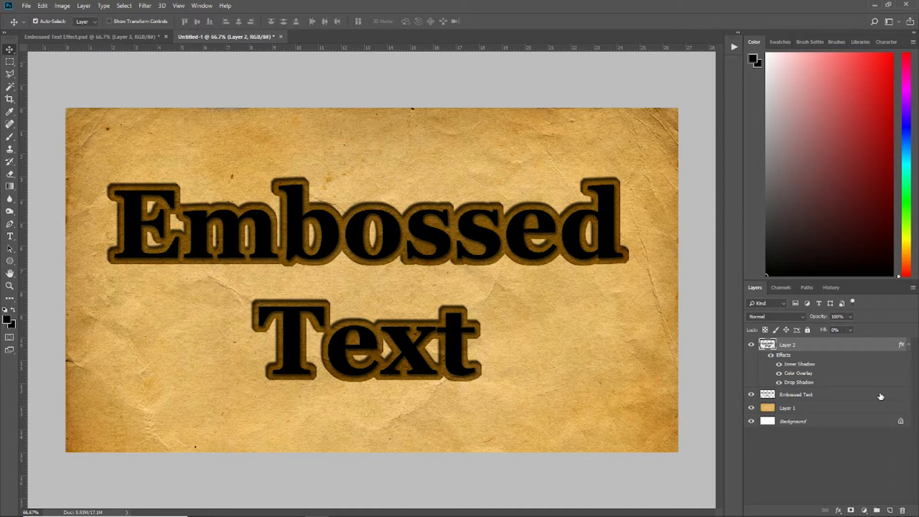
{"action": "left_click", "coordinate": [854, 398]}
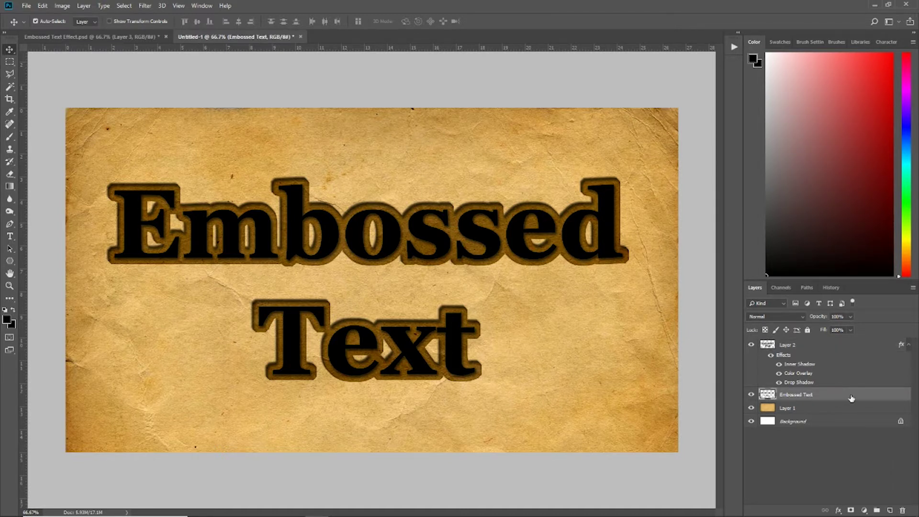
- Set the Embossed Text layer's fill to 0% and add a 6 px Inner Bevel with 2 px soften
{"action": "double_click", "coordinate": [878, 396]}
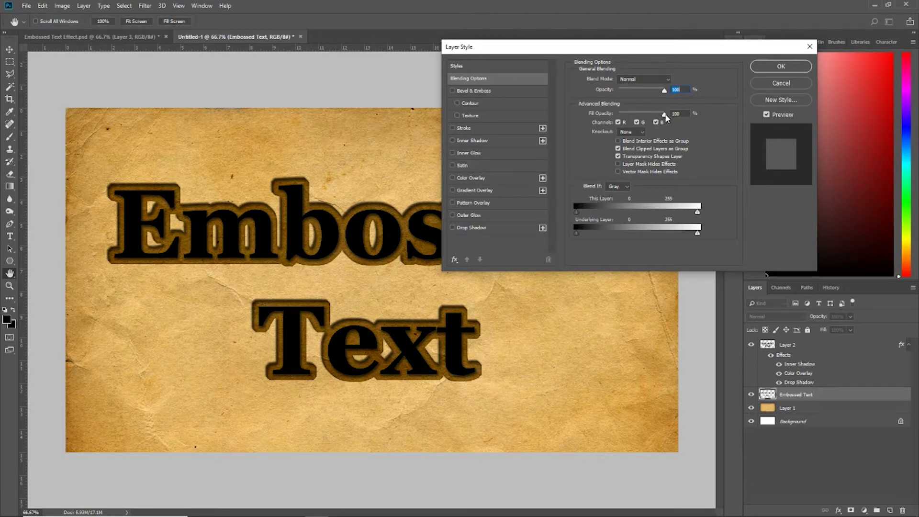
{"action": "left_click_drag", "start_coordinate": [666, 119], "coordinate": [615, 116]}
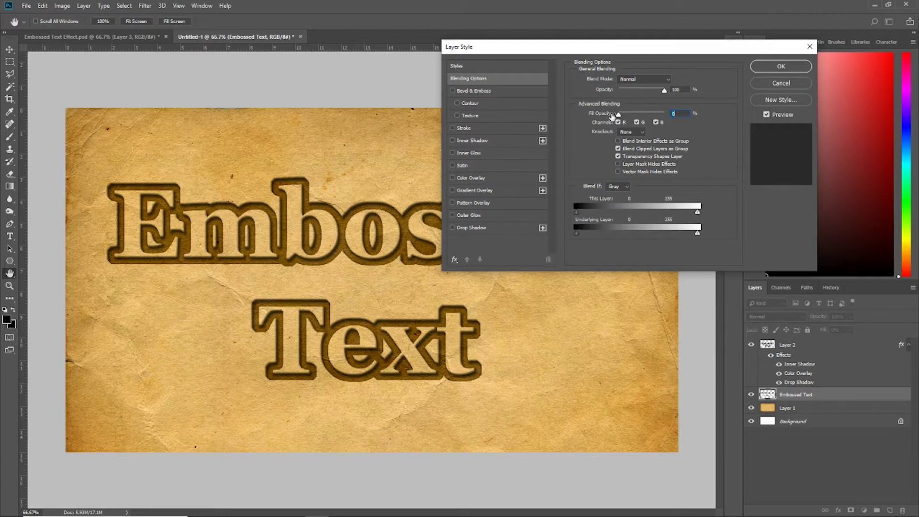
{"action": "left_click", "coordinate": [521, 90]}
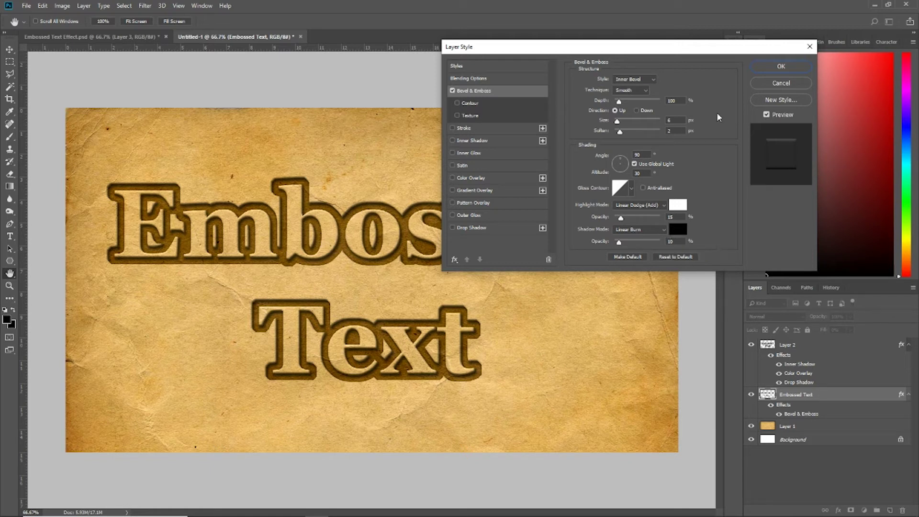
- Commit the Bevel & Emboss style so 'Embossed Text' looks pressed into the aged paper
{"action": "left_click", "coordinate": [781, 69]}
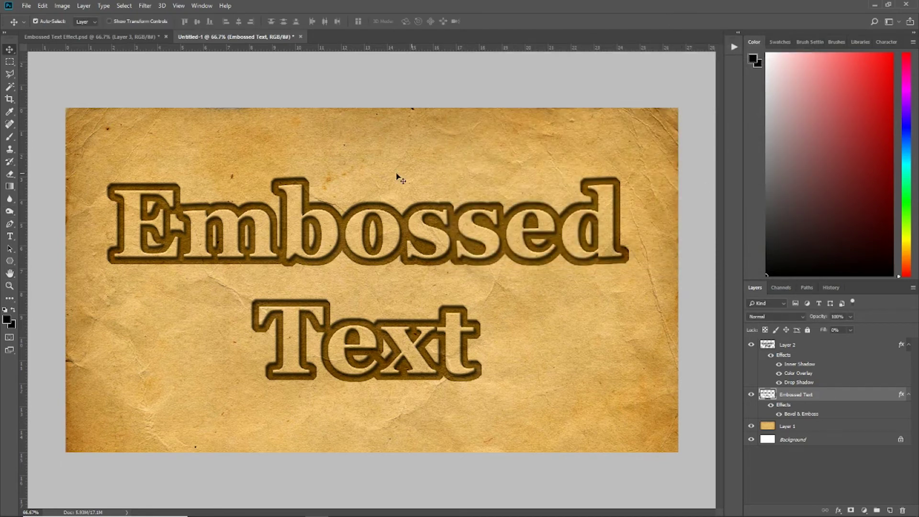